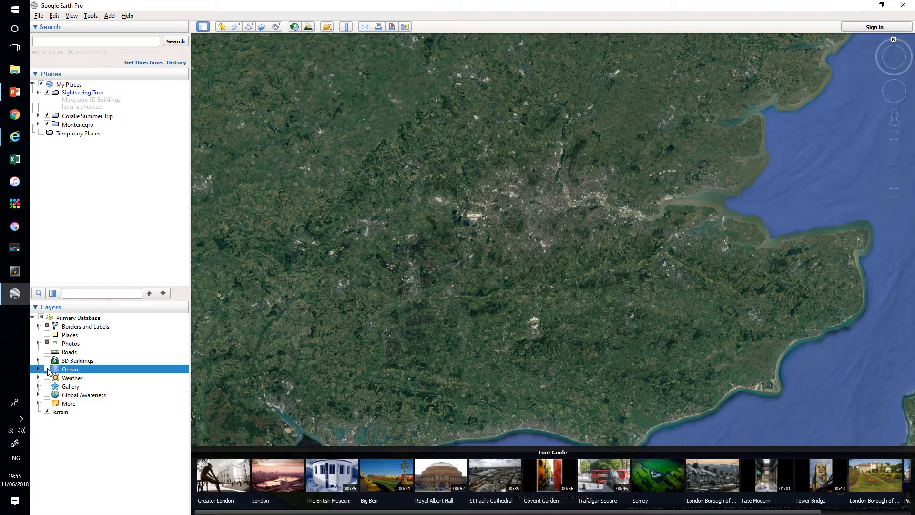
Step: Show the Roads layer, list the Photos sub-layers and view one of the Google Maps photos south-west of London
{"action": "left_click", "coordinate": [47, 352]}
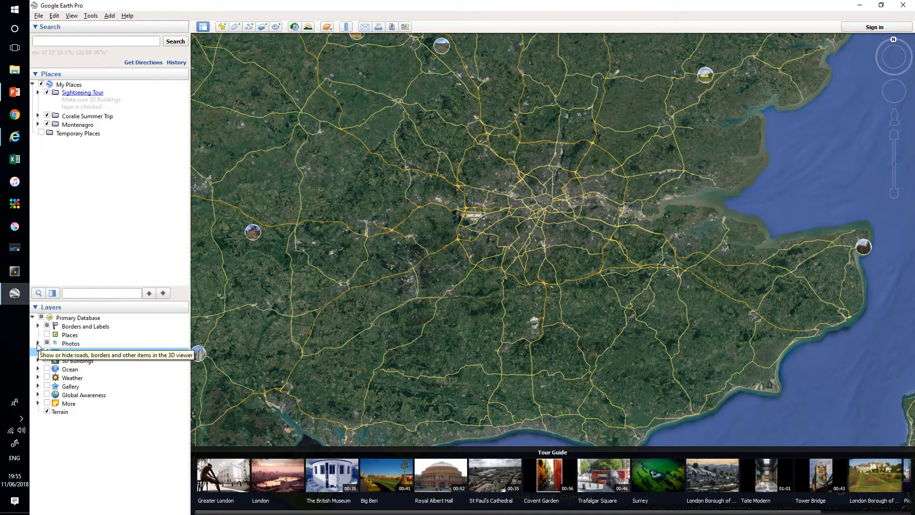
{"action": "left_click", "coordinate": [38, 344]}
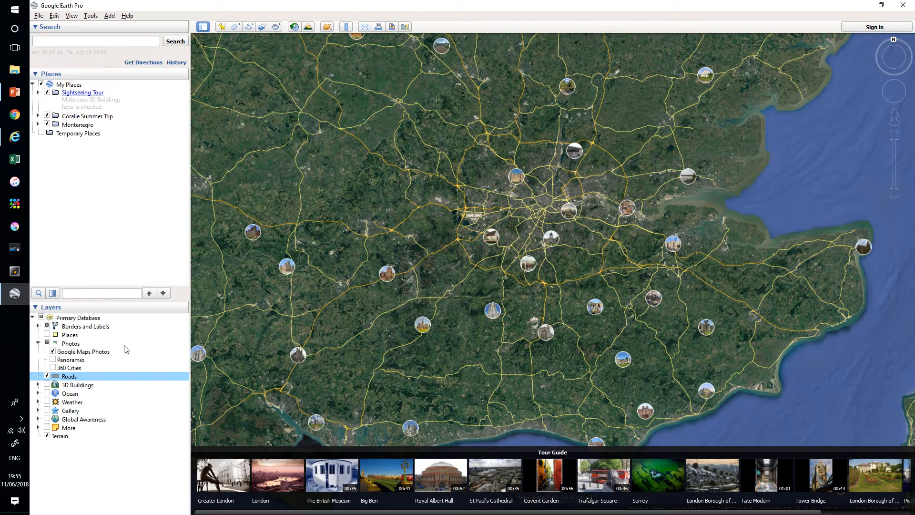
{"action": "left_click", "coordinate": [388, 280]}
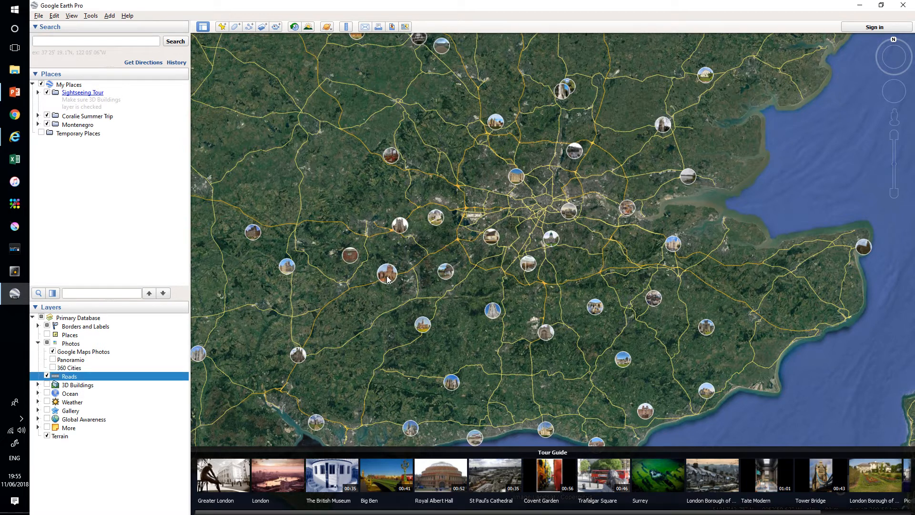
{"action": "left_click", "coordinate": [387, 274]}
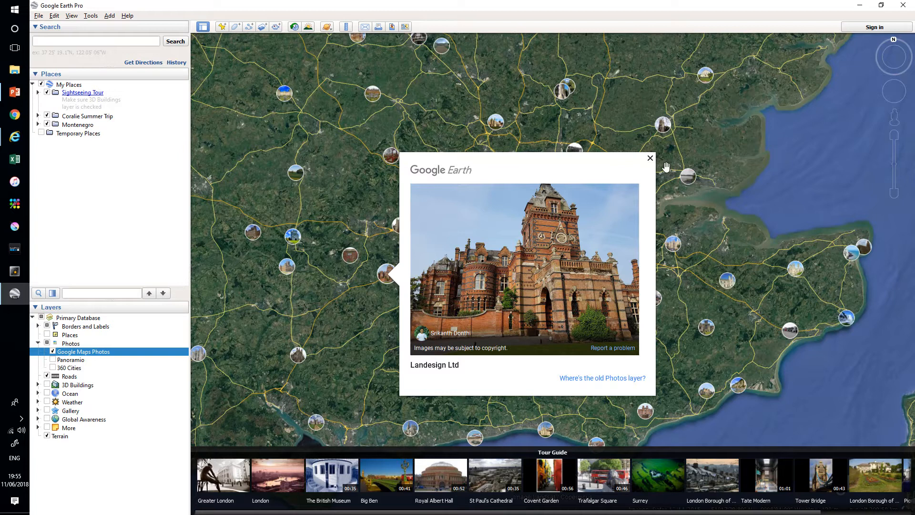
{"action": "left_click", "coordinate": [650, 159]}
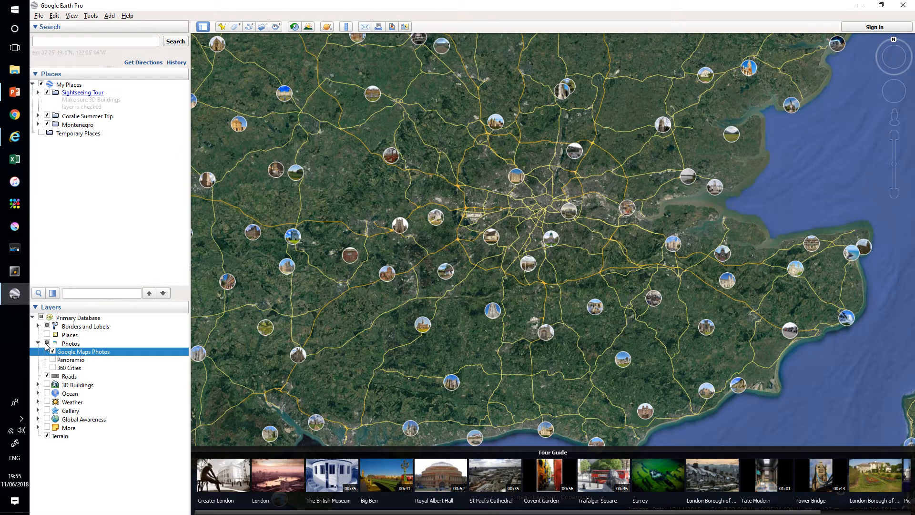
Step: Turn off the Photos and Roads layers so the imagery is uncluttered
{"action": "left_click", "coordinate": [47, 343]}
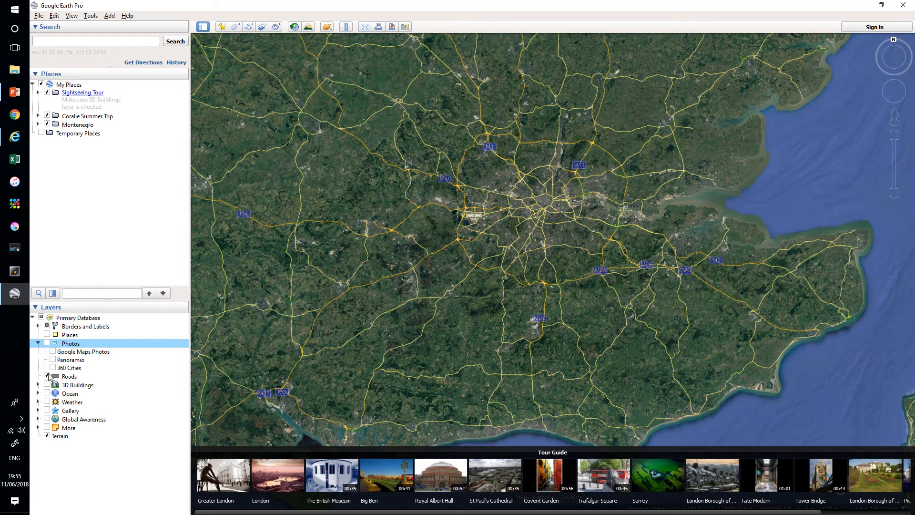
{"action": "left_click", "coordinate": [47, 376]}
Step: Search for "cambridge" and fly to it
{"action": "left_click_drag", "start_coordinate": [623, 126], "coordinate": [545, 361]}
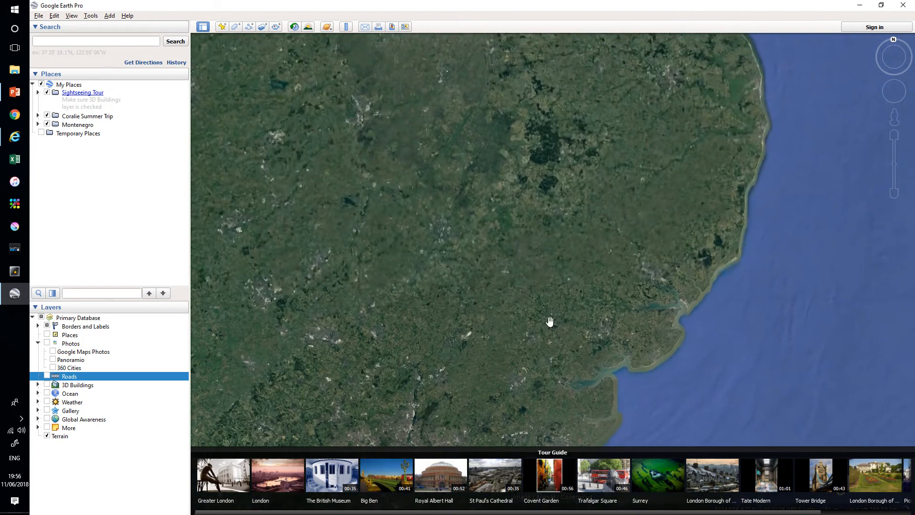
{"action": "left_click_drag", "start_coordinate": [490, 191], "coordinate": [611, 244]}
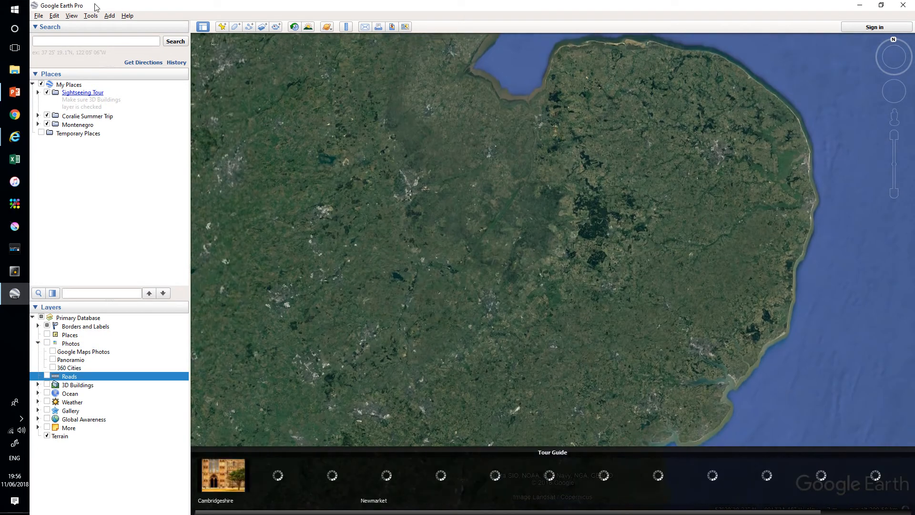
{"action": "left_click", "coordinate": [69, 41]}
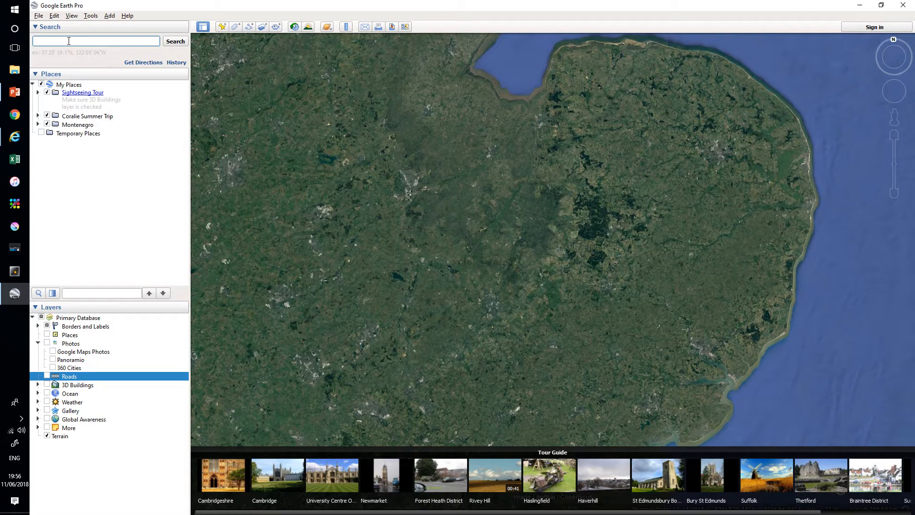
{"action": "type", "text": "cambridge"}
{"action": "key", "text": "Return"}
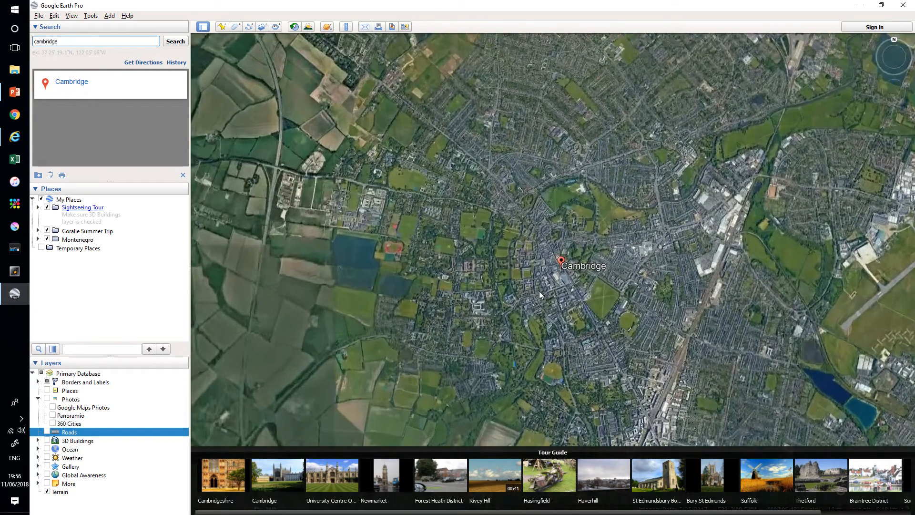
Step: Add a placemark on the school building beside the car park in southern Cambridge, at about 52°10'50.30"N, 0°8'21.28"E
{"action": "scroll", "coordinate": [540, 295], "scroll_direction": "up", "scroll_amount": 3}
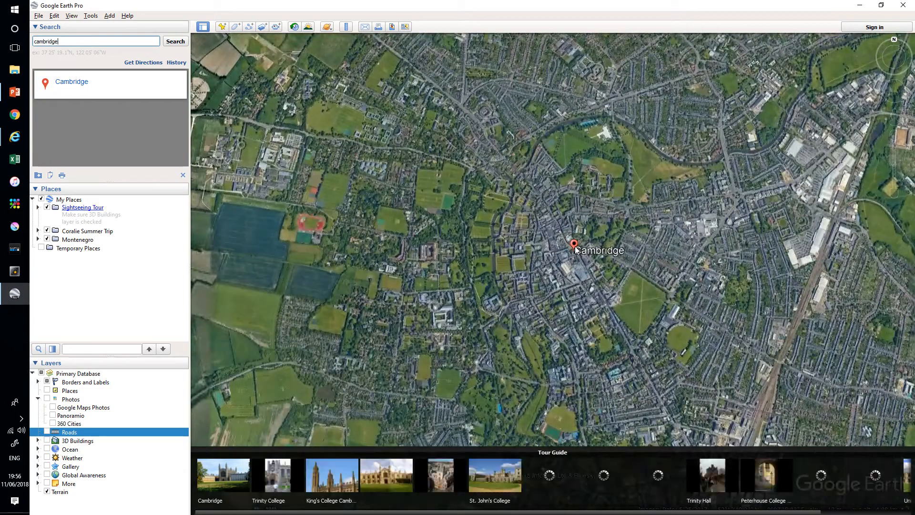
{"action": "left_click_drag", "start_coordinate": [576, 248], "coordinate": [468, 95]}
{"action": "left_click_drag", "start_coordinate": [632, 393], "coordinate": [556, 178]}
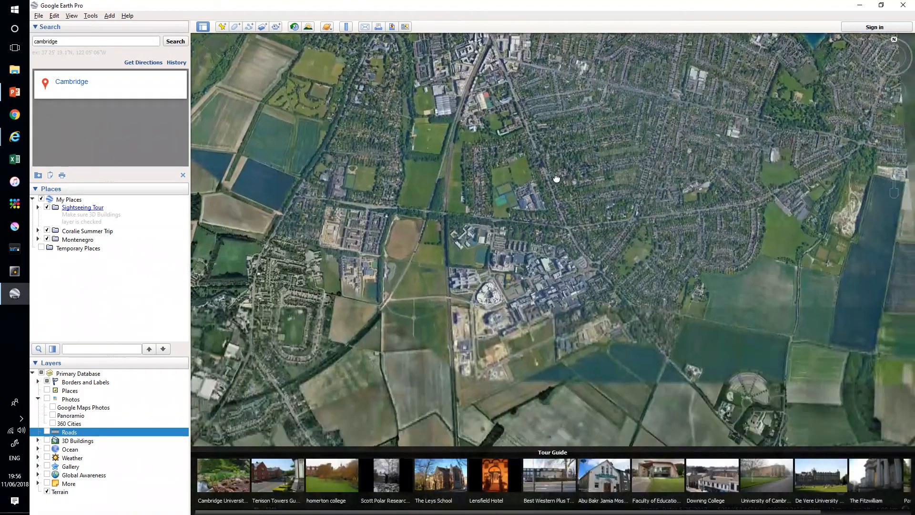
{"action": "scroll", "coordinate": [556, 178], "scroll_direction": "up", "scroll_amount": 5}
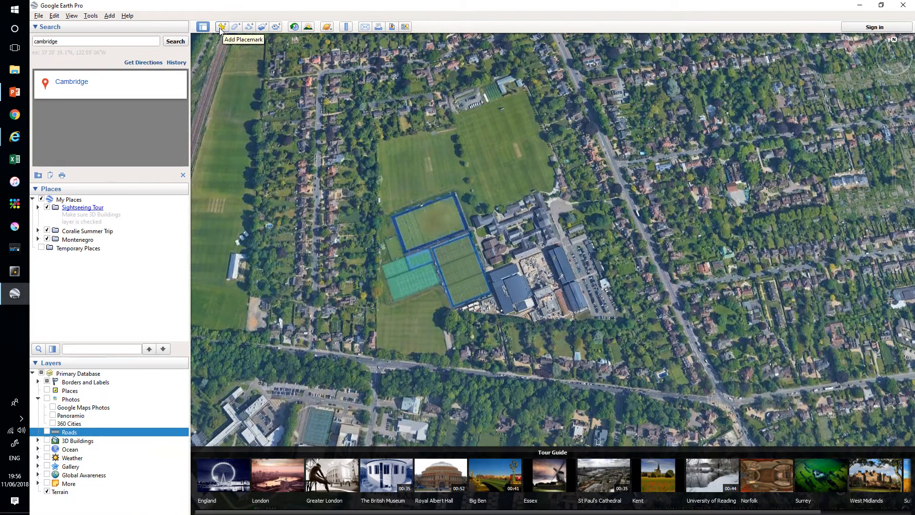
{"action": "left_click", "coordinate": [220, 27]}
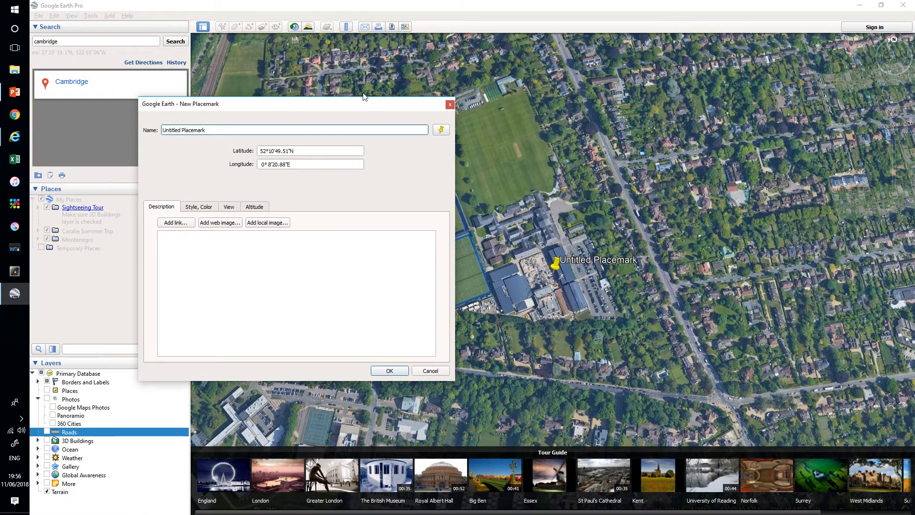
{"action": "left_click_drag", "start_coordinate": [358, 110], "coordinate": [306, 94]}
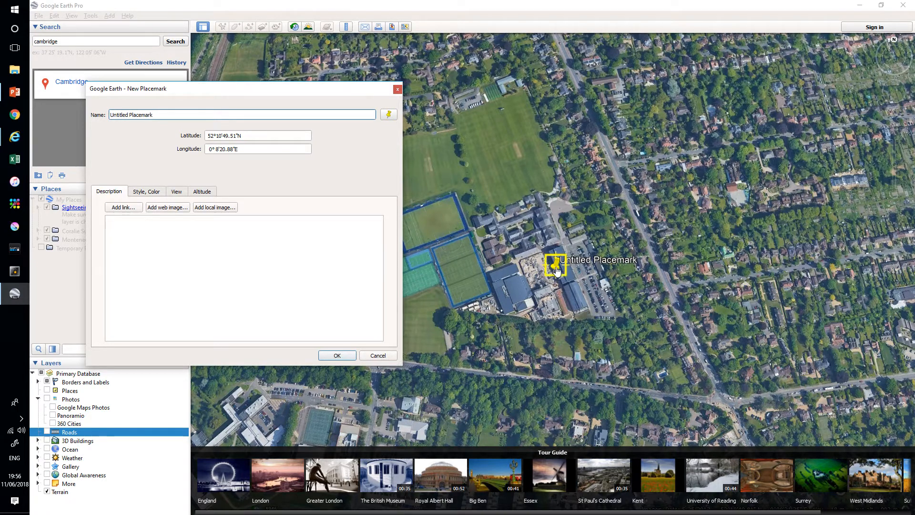
{"action": "mouse_move", "coordinate": [557, 271]}
{"action": "left_mouse_down"}
{"action": "mouse_move", "coordinate": [515, 152]}
{"action": "mouse_move", "coordinate": [494, 159]}
{"action": "mouse_move", "coordinate": [500, 263]}
{"action": "mouse_move", "coordinate": [553, 315]}
{"action": "mouse_move", "coordinate": [594, 313]}
{"action": "mouse_move", "coordinate": [562, 252]}
{"action": "mouse_move", "coordinate": [560, 262]}
{"action": "left_mouse_up"}
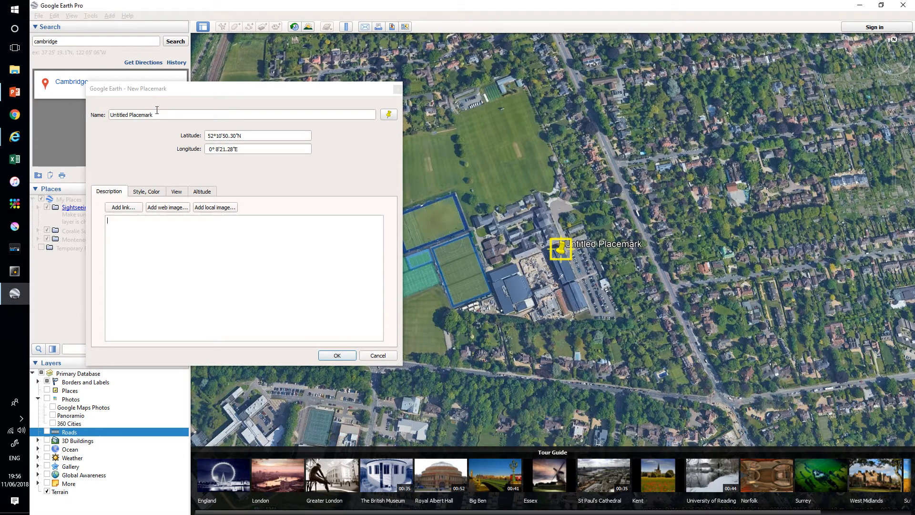
Step: Name the new placemark "Geography Department"
{"action": "left_click_drag", "start_coordinate": [157, 110], "coordinate": [106, 118]}
{"action": "type", "text": "Geo"}
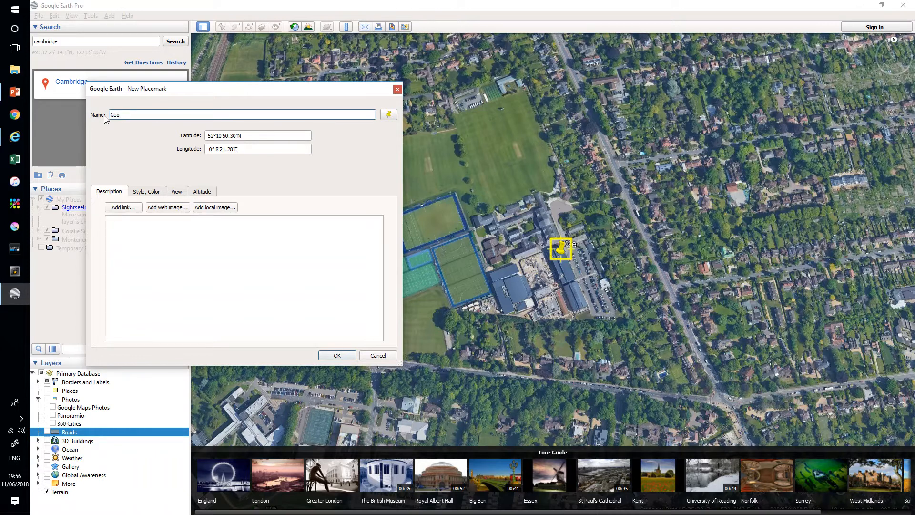
{"action": "type", "text": "graphy Depar"}
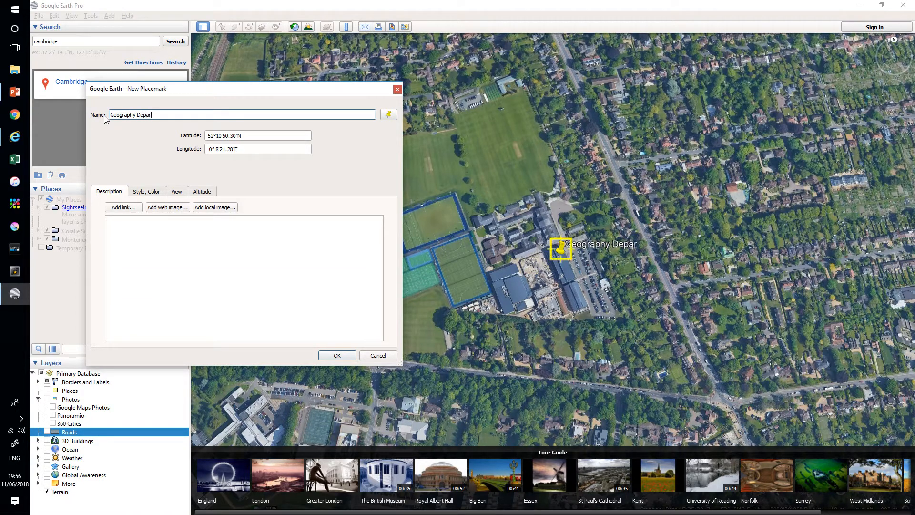
{"action": "type", "text": "tment"}
Step: Change the Geography Department placemark's icon to the volcano symbol
{"action": "left_click", "coordinate": [390, 115]}
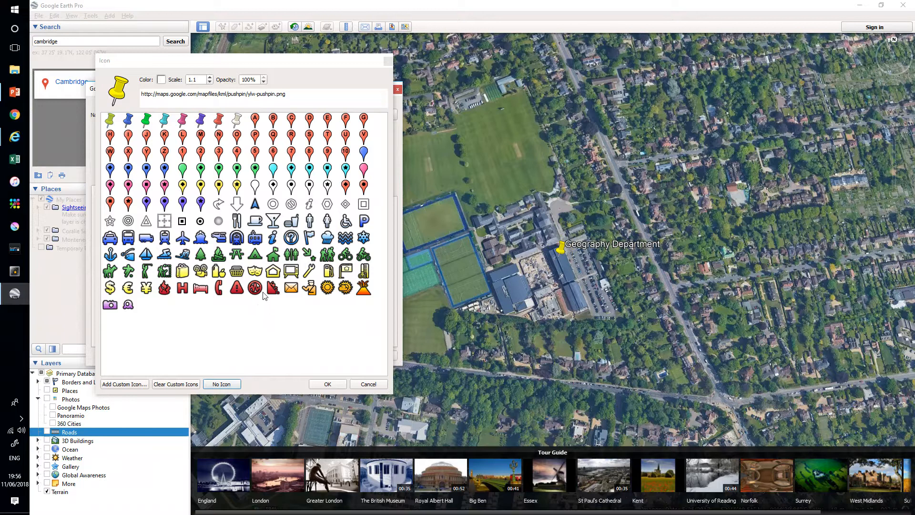
{"action": "left_click", "coordinate": [367, 294]}
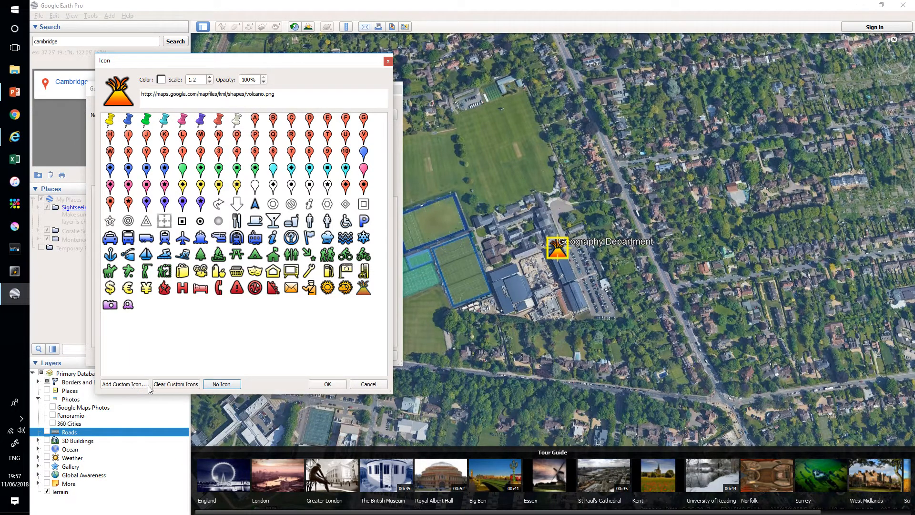
{"action": "left_click", "coordinate": [333, 383]}
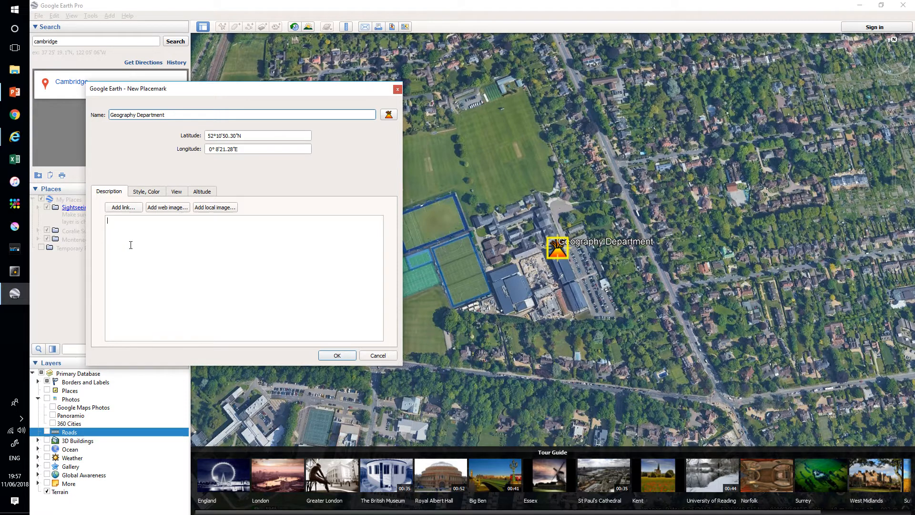
Step: Enter the description "Here is the Perse School Geography department." and save the placemark
{"action": "left_click", "coordinate": [154, 236]}
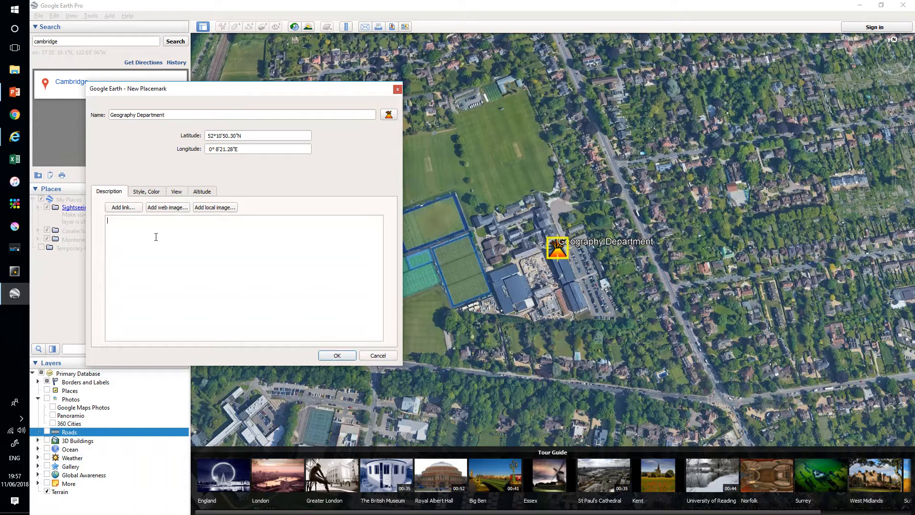
{"action": "type", "text": "Here is the Perse School Geograp"}
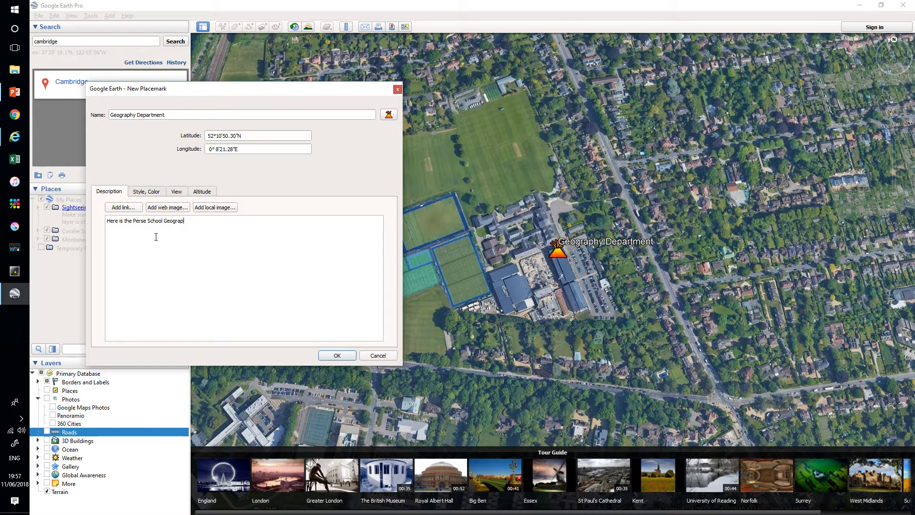
{"action": "type", "text": "hy department."}
{"action": "left_click", "coordinate": [339, 356]}
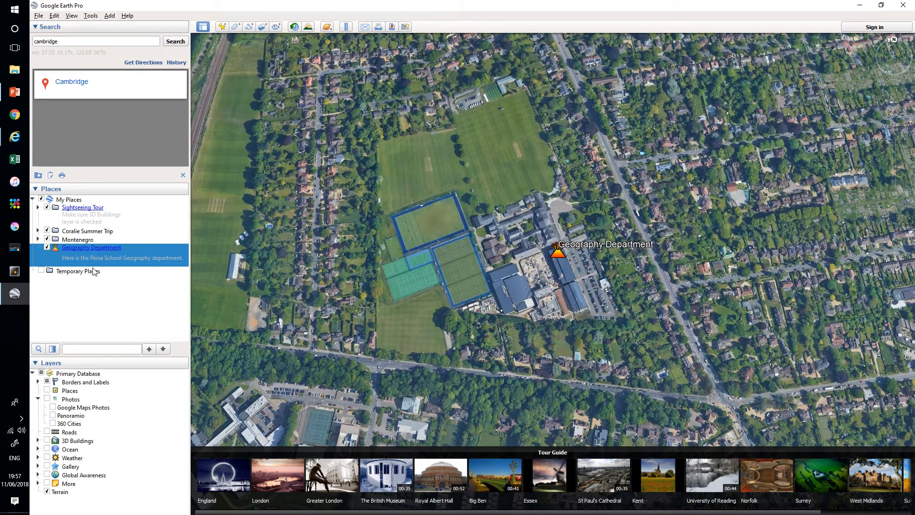
Step: View the Geography Department placemark's information balloon on the map and close it
{"action": "left_click", "coordinate": [556, 253]}
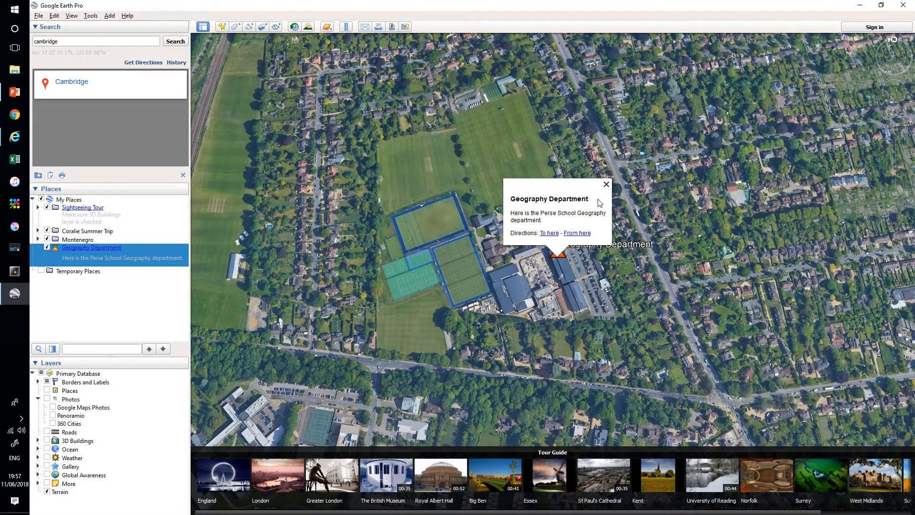
{"action": "left_click", "coordinate": [607, 184]}
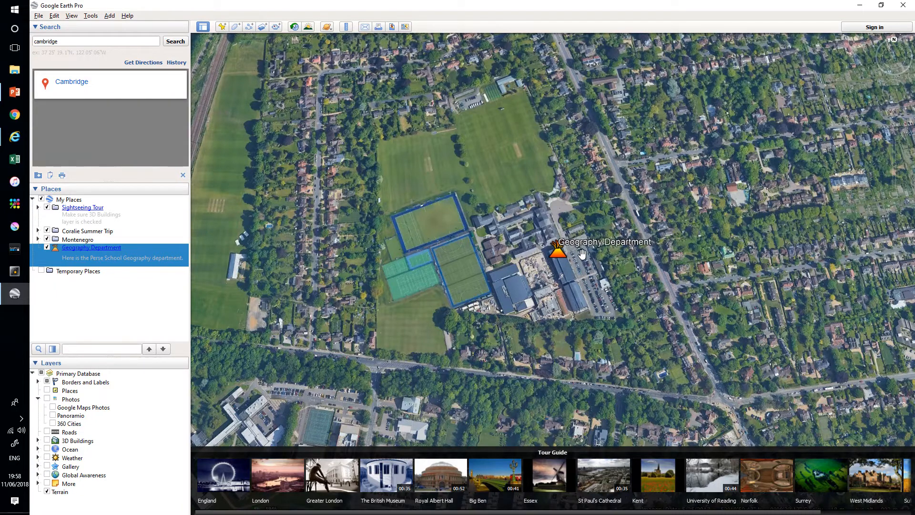
Step: Rename the placemark "Geography Office" and move it to the building's north end, at about 52°10'50.68"N, 0°8'21.57"E
{"action": "scroll", "coordinate": [579, 265], "scroll_direction": "up", "scroll_amount": 5}
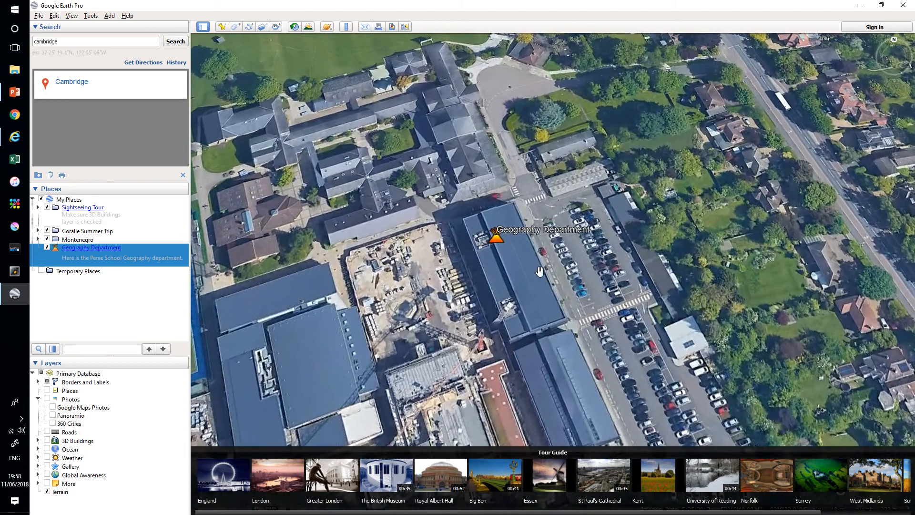
{"action": "left_click_drag", "start_coordinate": [516, 277], "coordinate": [510, 304]}
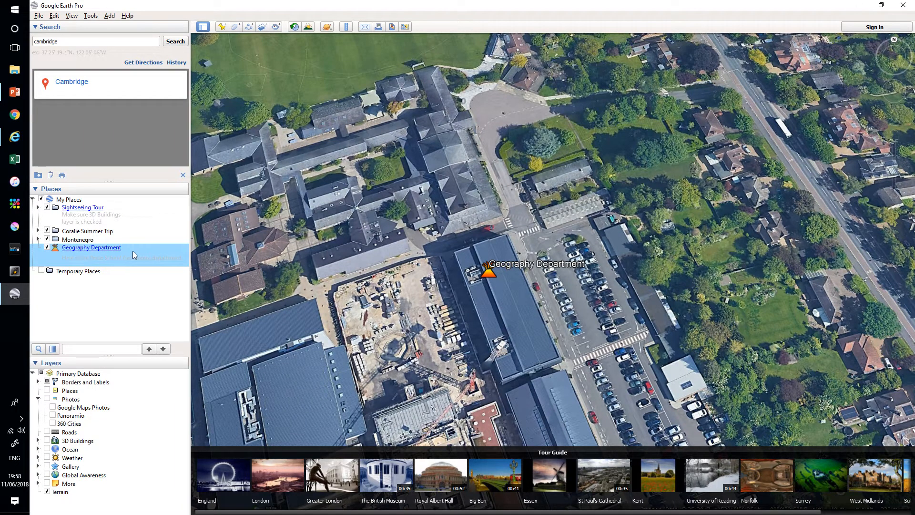
{"action": "right_click", "coordinate": [120, 253]}
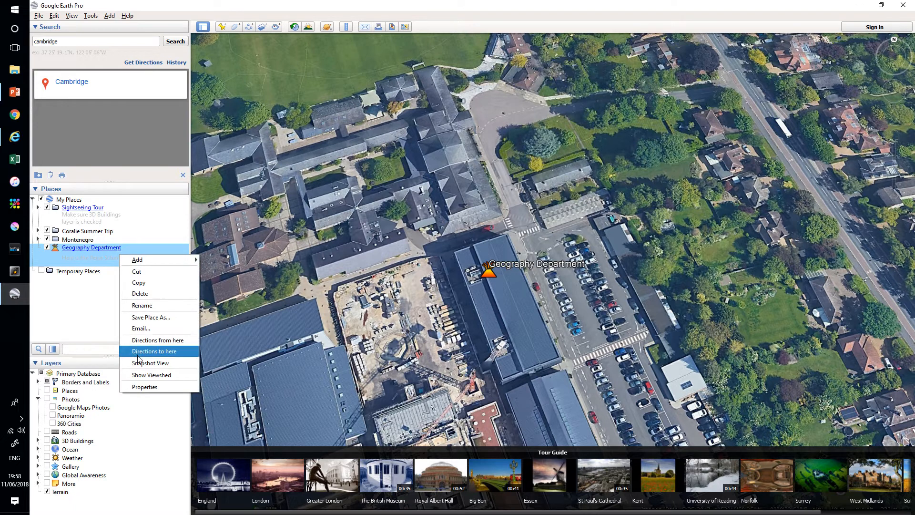
{"action": "left_click", "coordinate": [151, 387]}
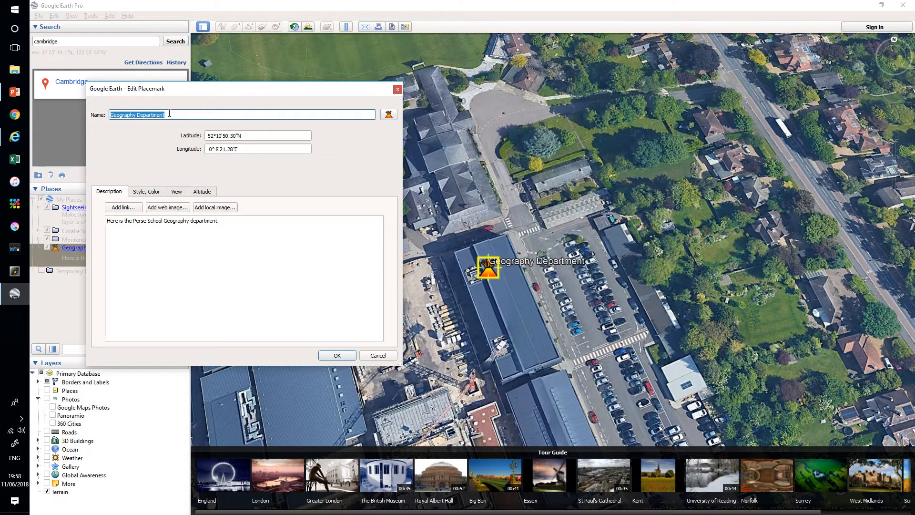
{"action": "double_click", "coordinate": [152, 115]}
{"action": "type", "text": "Offic"}
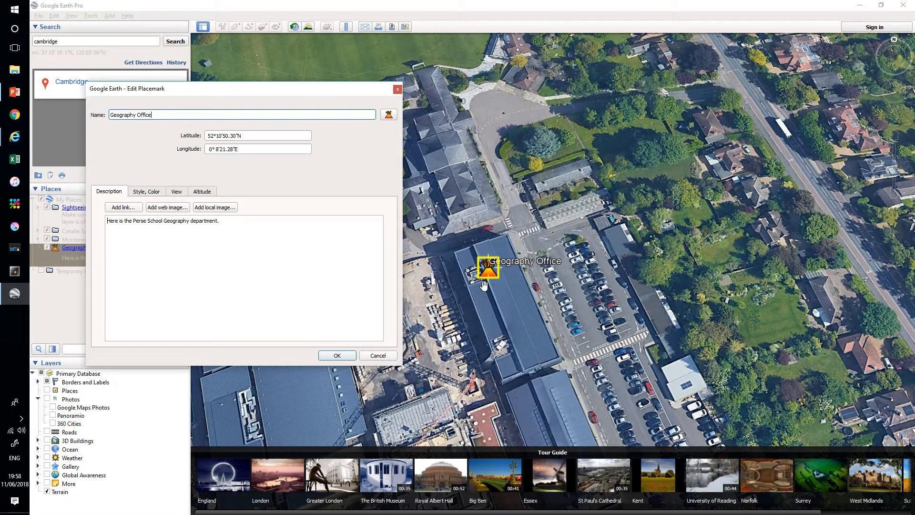
{"action": "left_click_drag", "start_coordinate": [484, 284], "coordinate": [505, 249]}
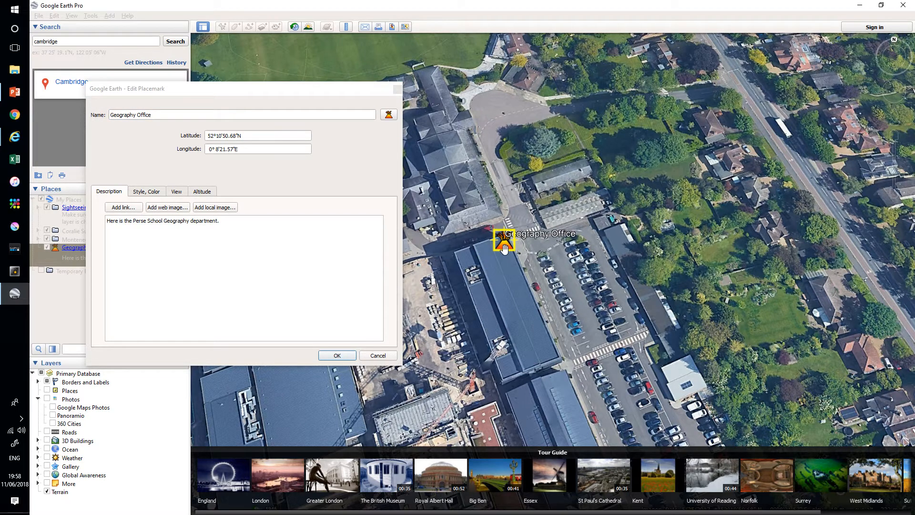
Step: Change the Geography Office placemark's icon to the blue information symbol
{"action": "left_click", "coordinate": [389, 114]}
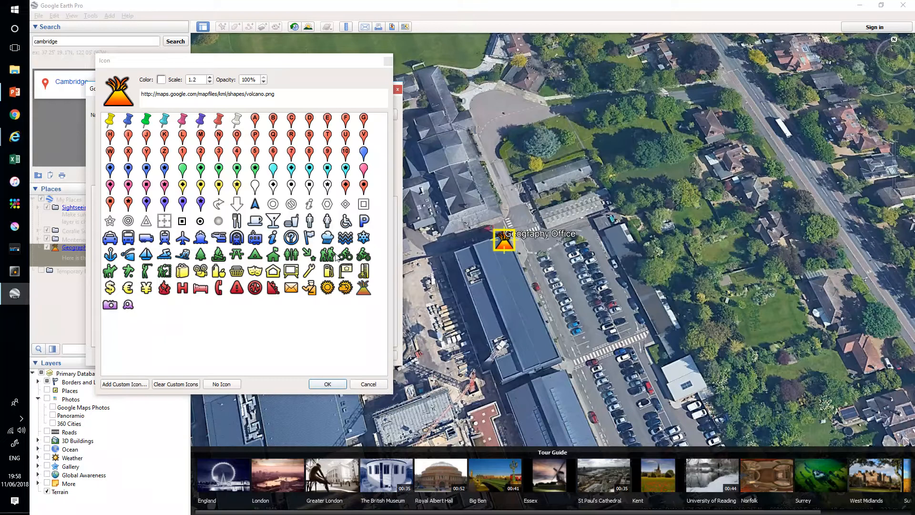
{"action": "left_click", "coordinate": [273, 238]}
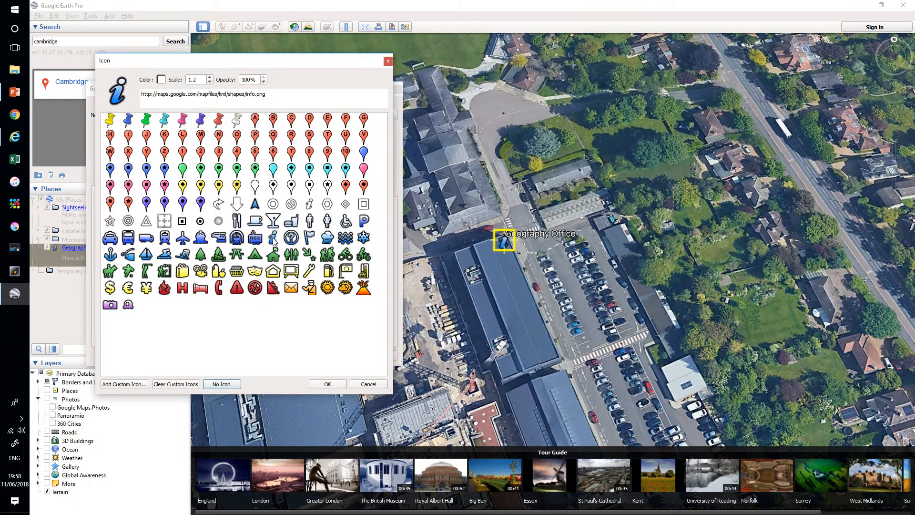
{"action": "left_click", "coordinate": [333, 387]}
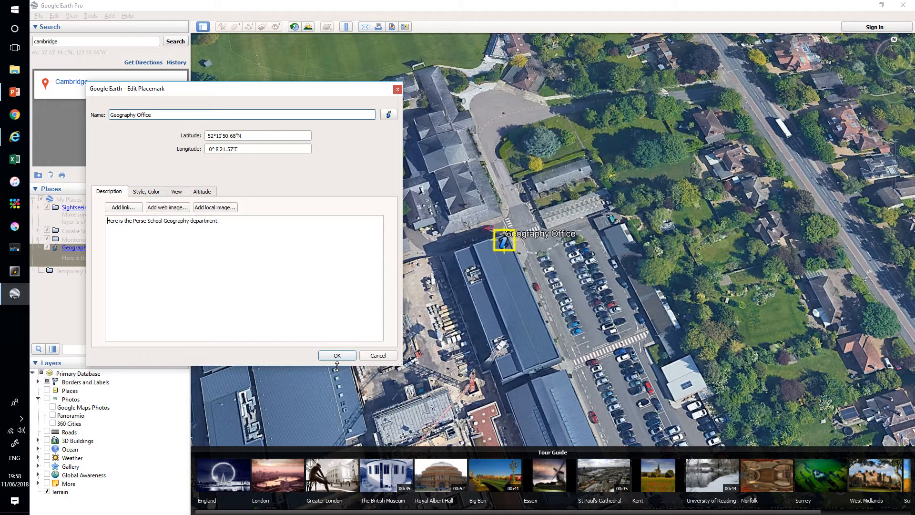
Step: Save the placemark edits and create a new folder named "Geography Example" under My Places
{"action": "left_click", "coordinate": [339, 357]}
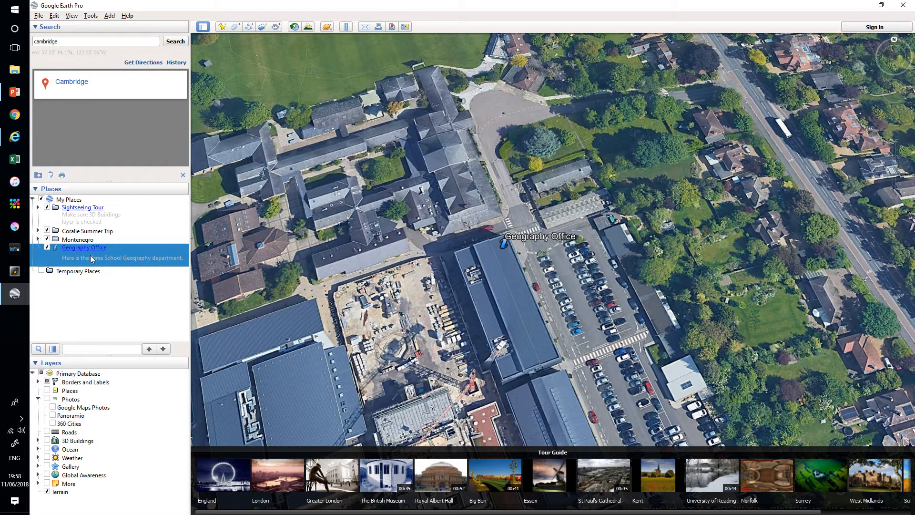
{"action": "right_click", "coordinate": [70, 200]}
{"action": "mouse_move", "coordinate": [87, 206]}
{"action": "left_click", "coordinate": [149, 206]}
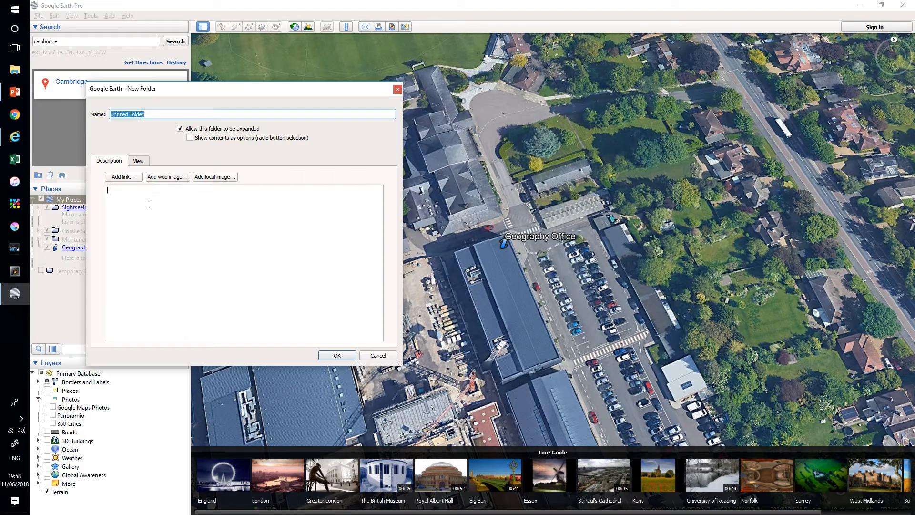
{"action": "type", "text": "Geo"}
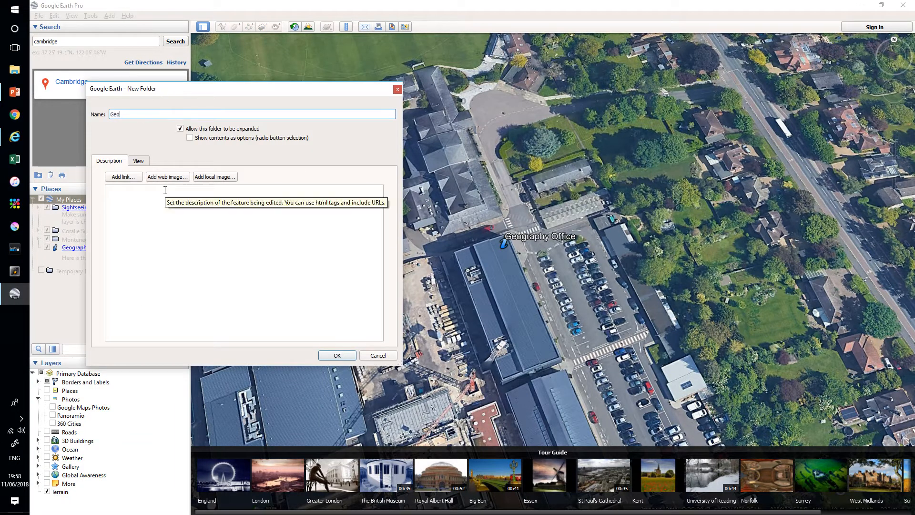
{"action": "type", "text": "graphy Example"}
{"action": "left_click", "coordinate": [339, 356]}
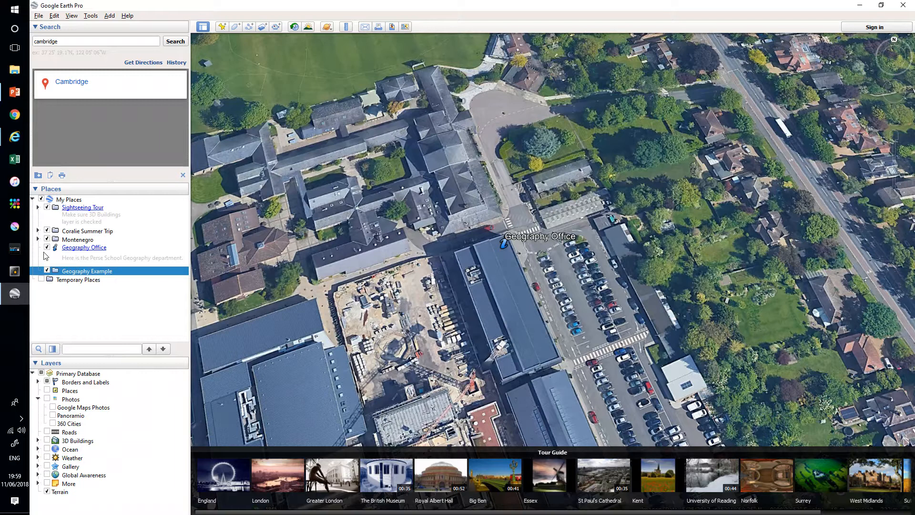
Step: Move the Geography Office placemark into the Geography Example folder, and turn the folder's visibility off and on again
{"action": "left_click_drag", "start_coordinate": [56, 249], "coordinate": [72, 270]}
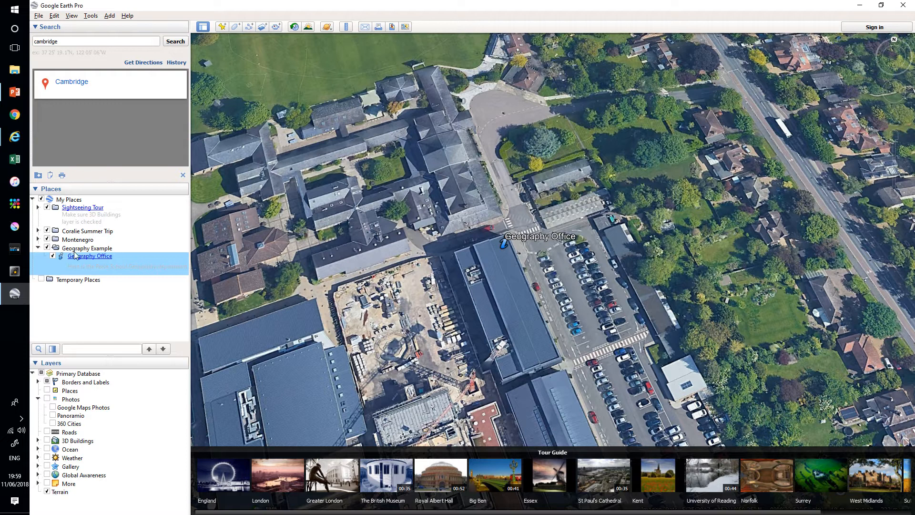
{"action": "left_click", "coordinate": [47, 248]}
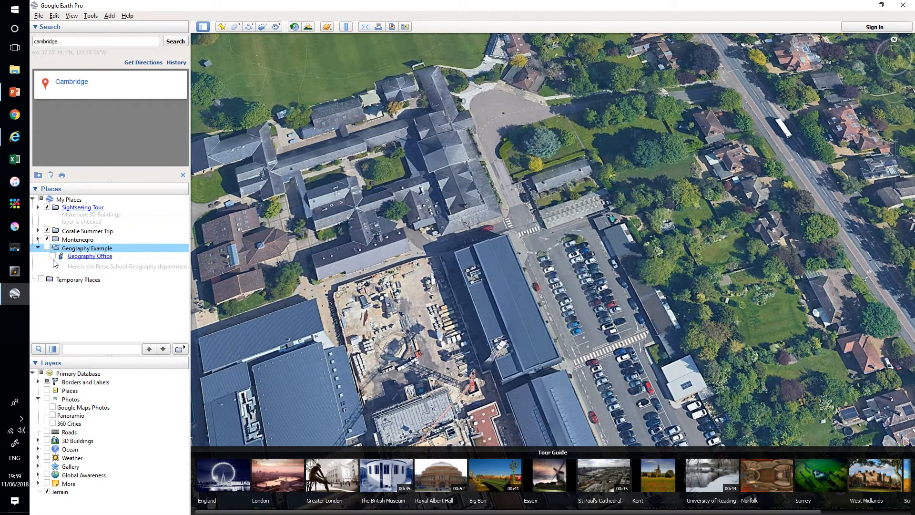
{"action": "left_click", "coordinate": [48, 249]}
Step: Save the Geography Example folder as a KMZ file named "Geography Example" in Documents
{"action": "right_click", "coordinate": [82, 251]}
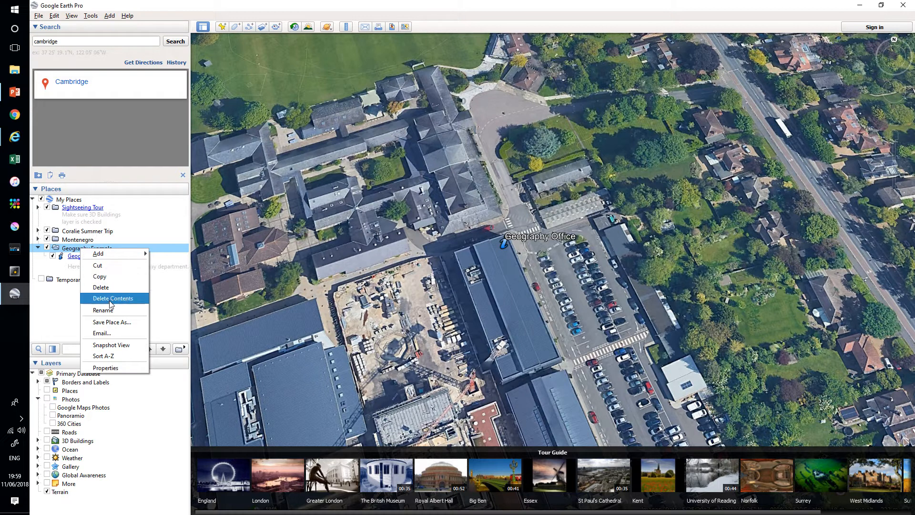
{"action": "left_click", "coordinate": [123, 324]}
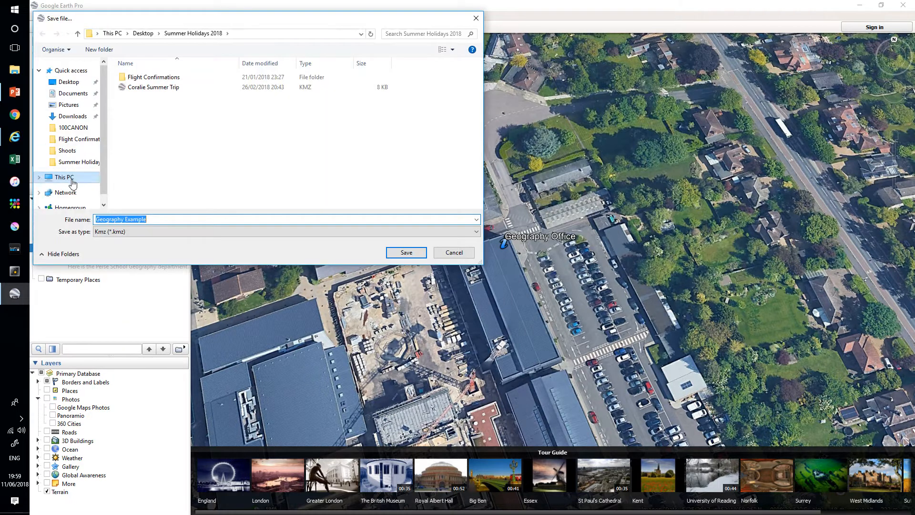
{"action": "left_click", "coordinate": [76, 93]}
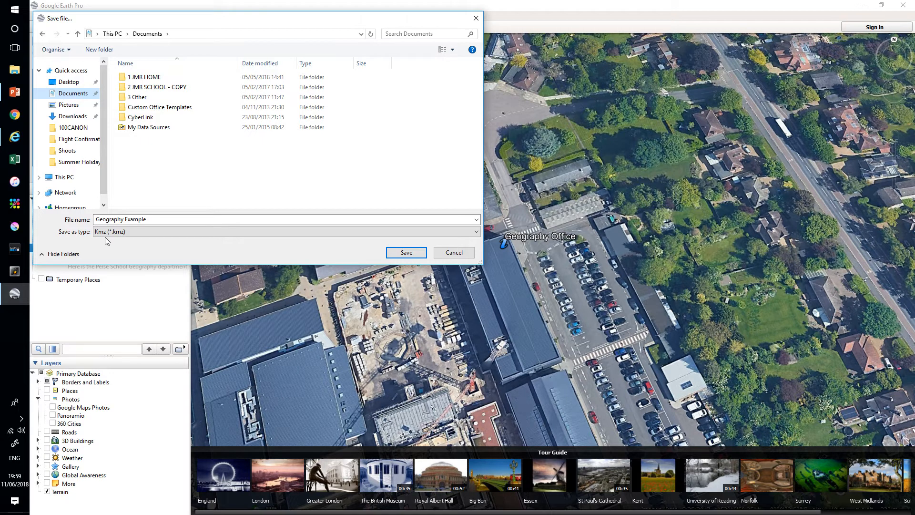
{"action": "left_click", "coordinate": [416, 256]}
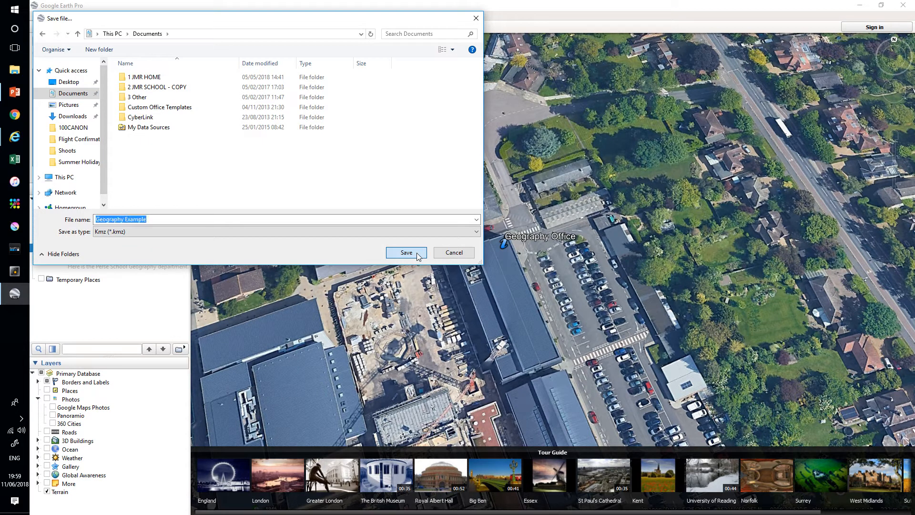